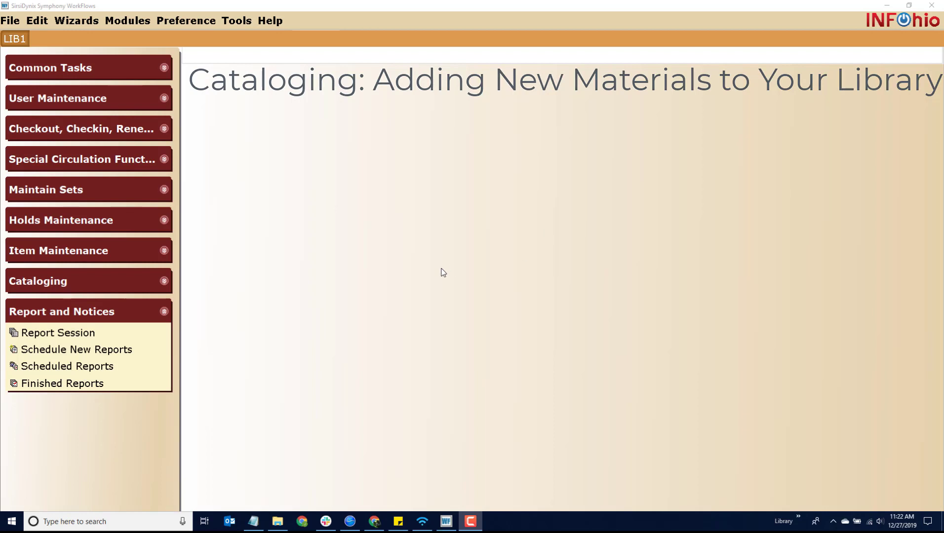
Expand the Cataloging group to list tools like Add Title, Duplicate Title and Modify Title.
click(101, 291)
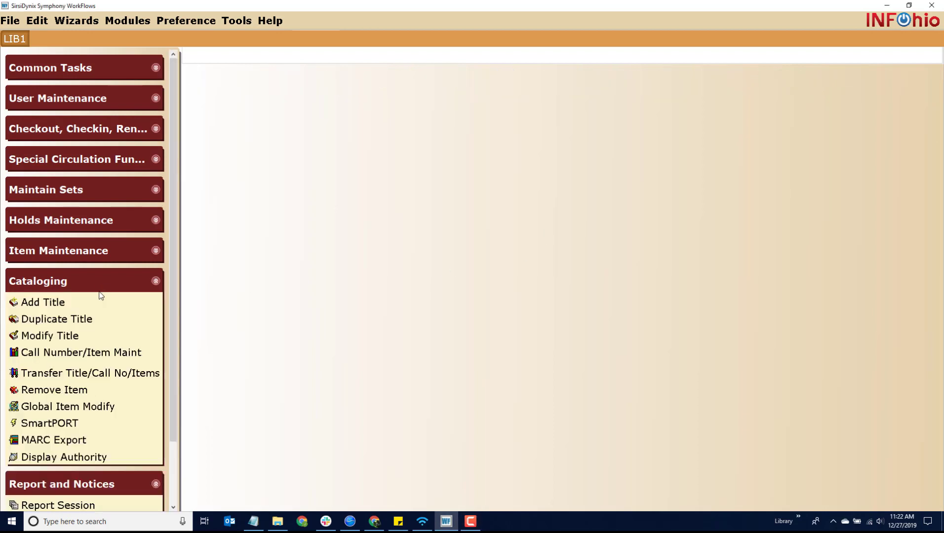
In Call Number/Item Maint, run a Title search for 'horse', returning 198 records.
click(96, 357)
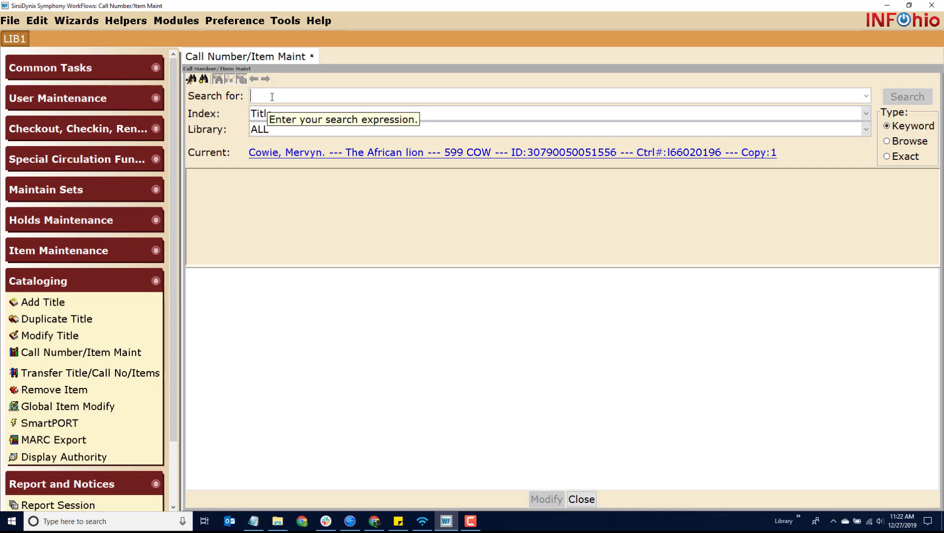
text(horse)
key(Return)
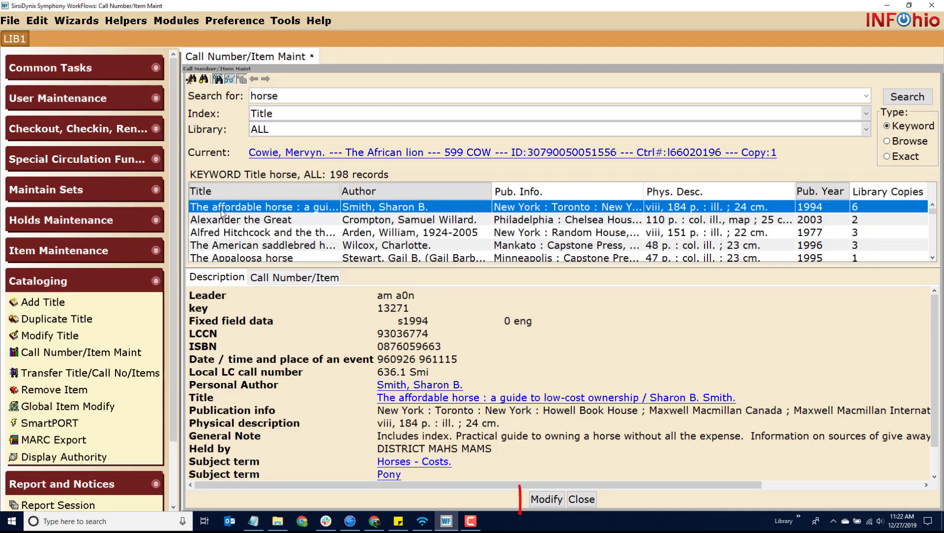
Open The affordable horse for editing and start a new item based on MAHS copy 2.
click(541, 502)
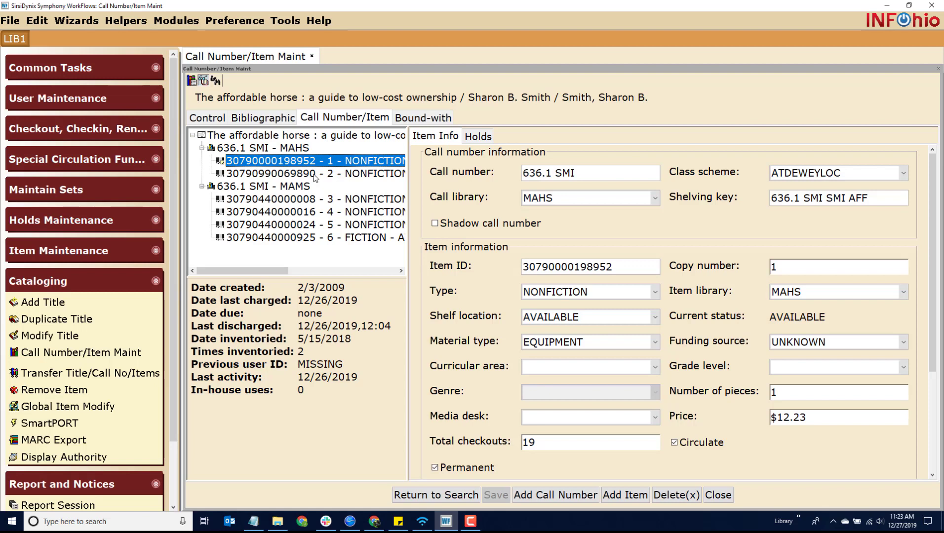
click(315, 176)
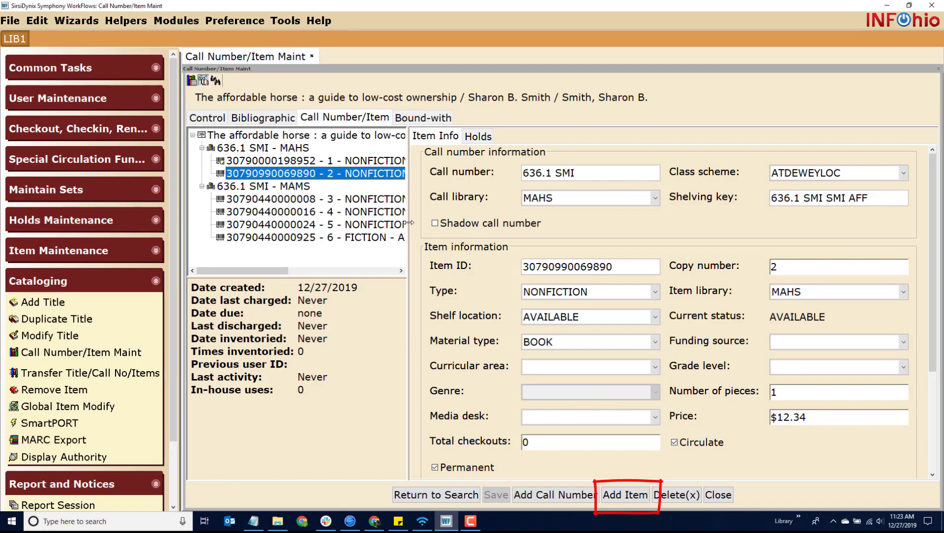
click(625, 495)
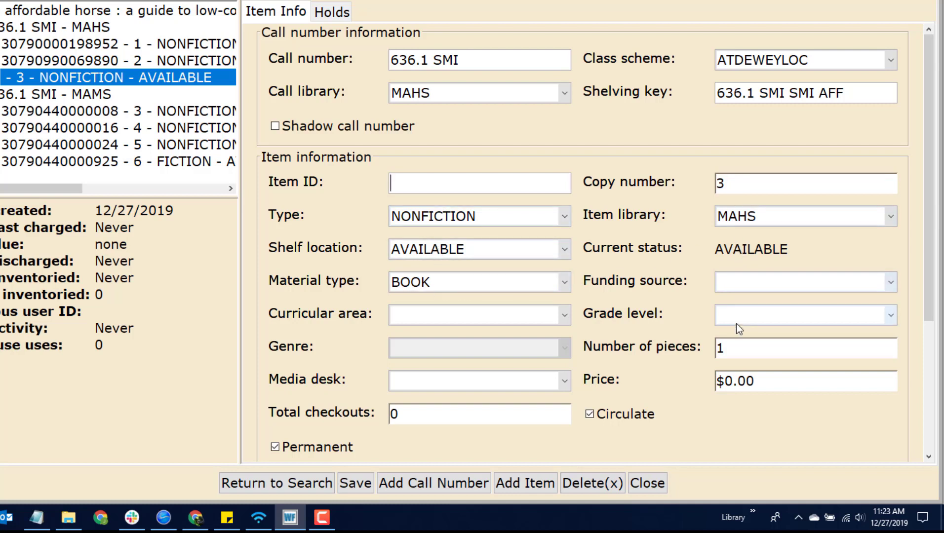
Set the new item's price to $12.34.
click(727, 383)
key(Delete)
text(12)
key(Right)
key(Delete)
key(Delete)
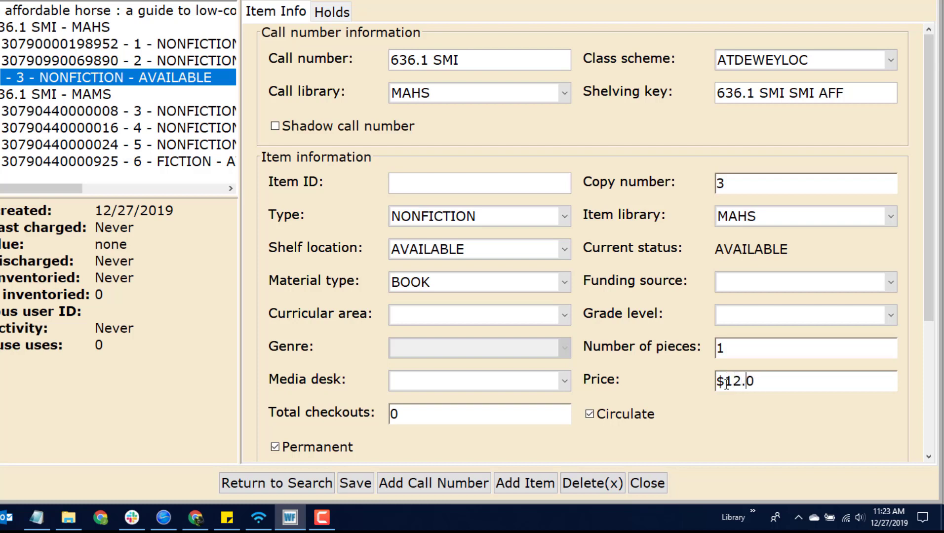
text(2)
key(BackSpace)
text(34)
mouse_move(348, 165)
mouse_down()
mouse_move(403, 201)
mouse_move(597, 165)
mouse_up()
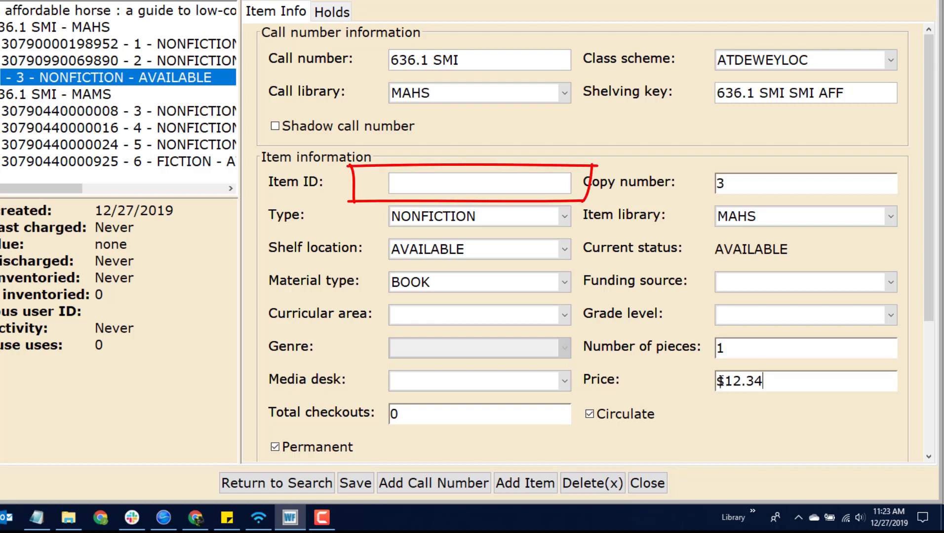
click(465, 185)
text(30790990070013)
key(Return)
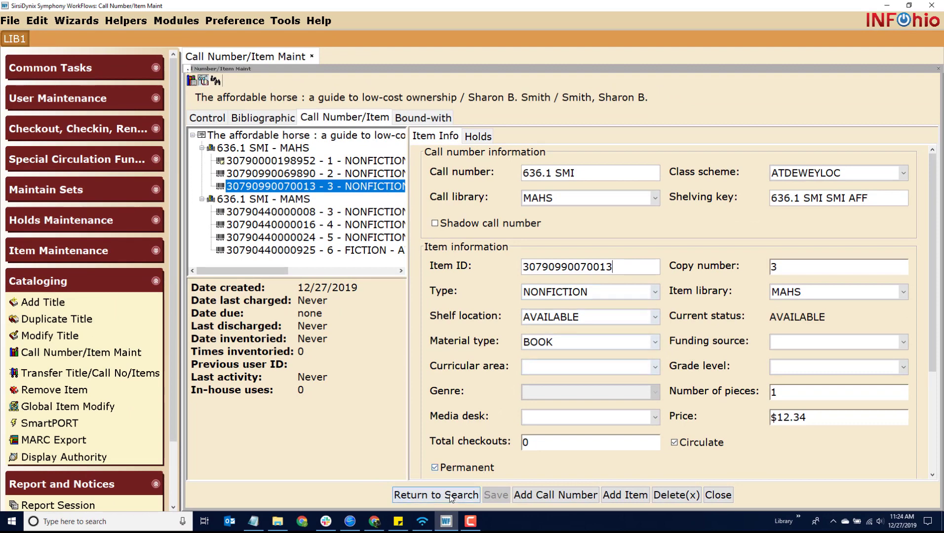
Search titles for 'lion' and open The African lion (599 COW, MARB) for item maintenance.
click(451, 495)
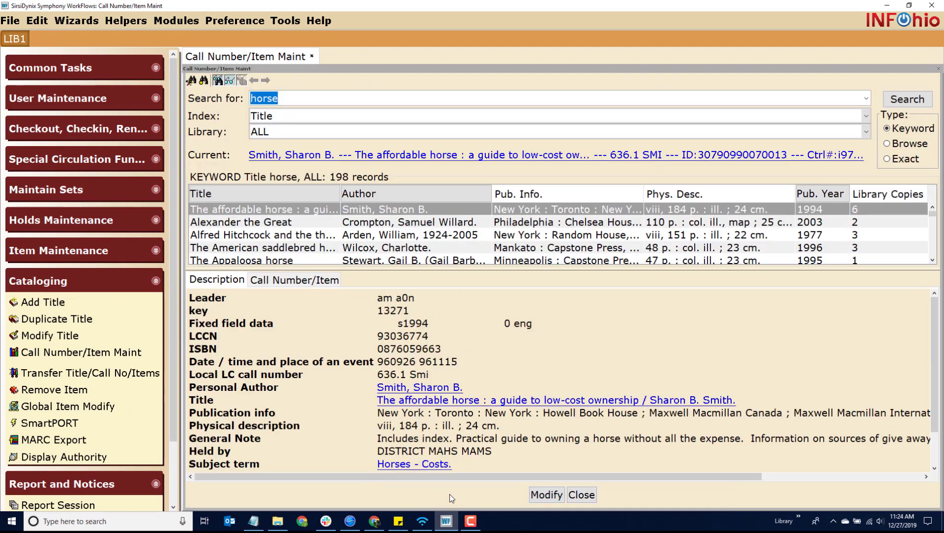
text(lion)
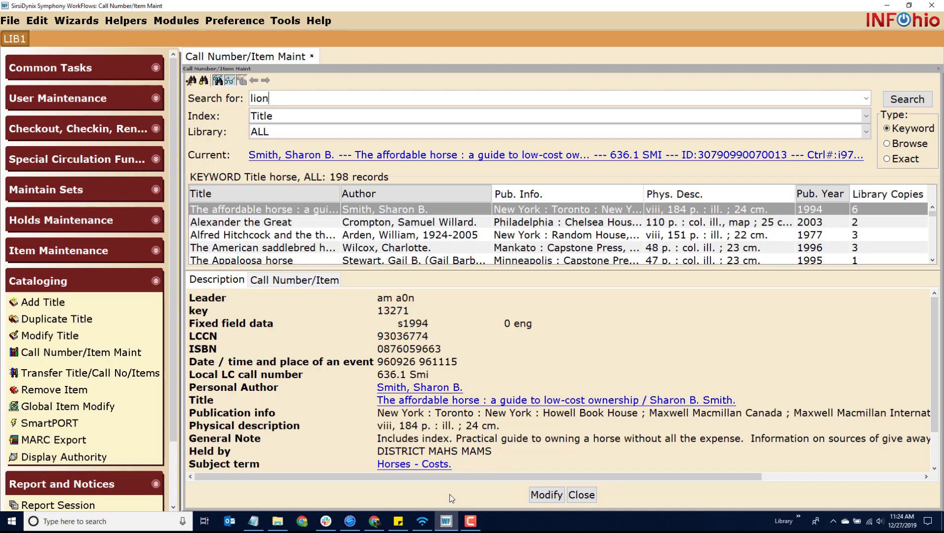
key(Return)
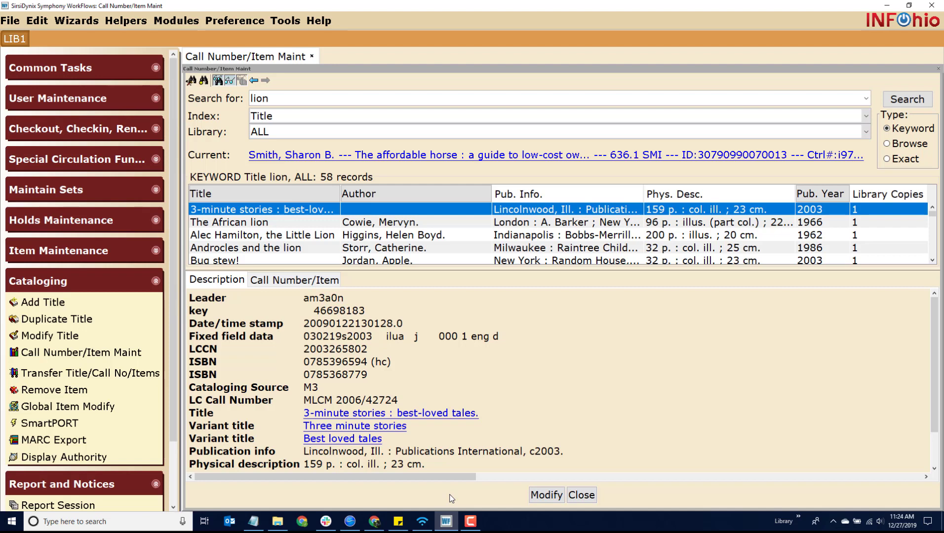
click(229, 223)
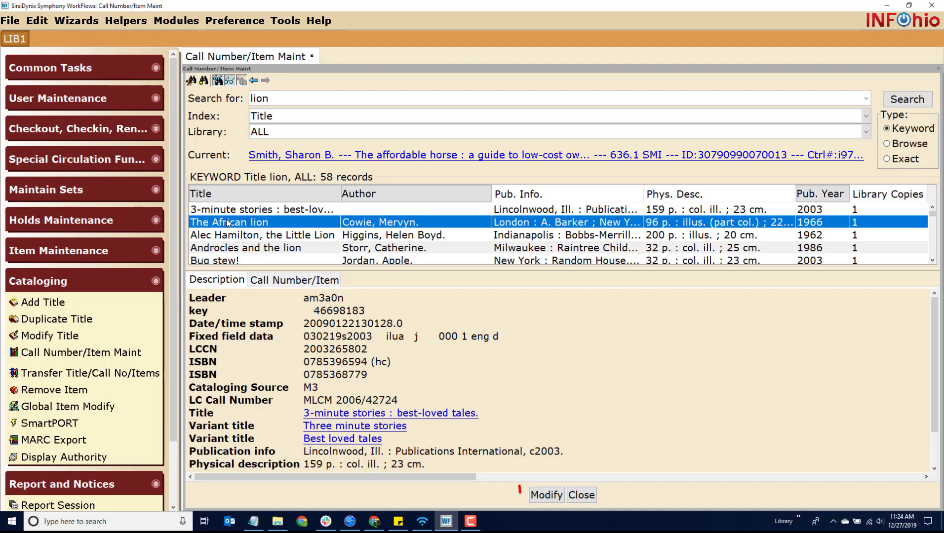
click(545, 500)
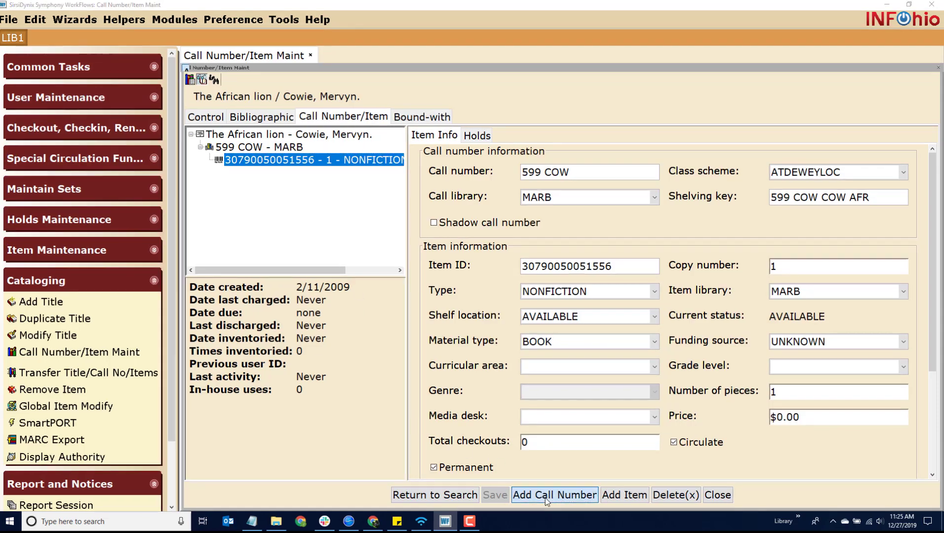
click(546, 498)
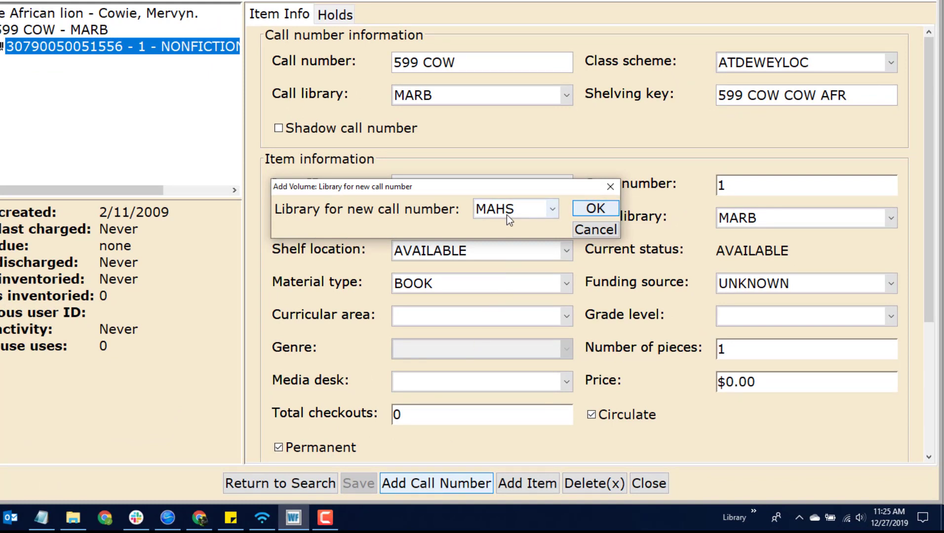
click(586, 212)
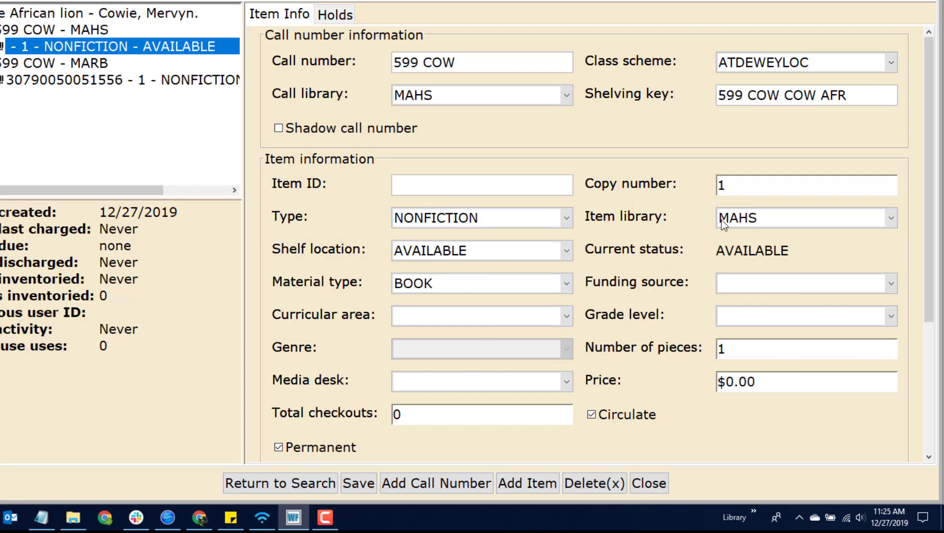
key(Delete)
text(12)
key(Right)
key(Delete)
key(Delete)
text(34)
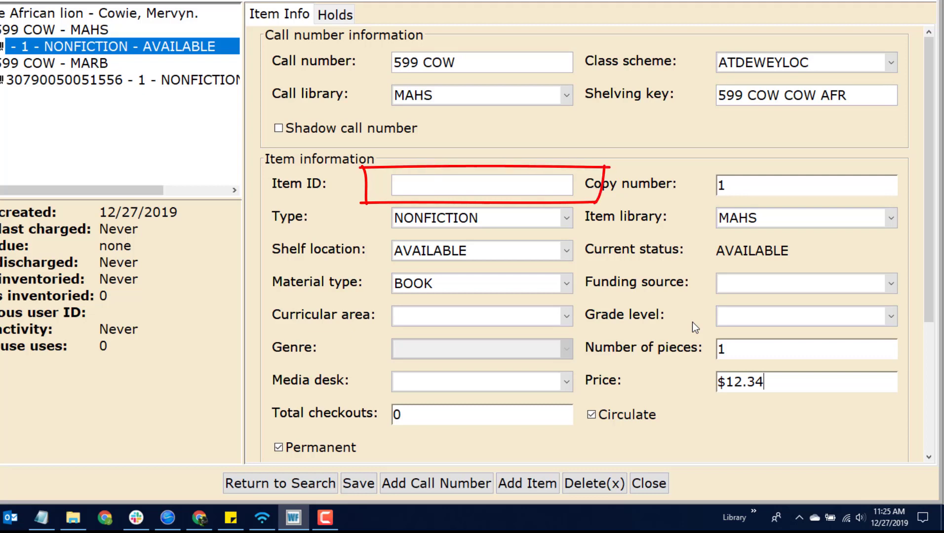
key(Return)
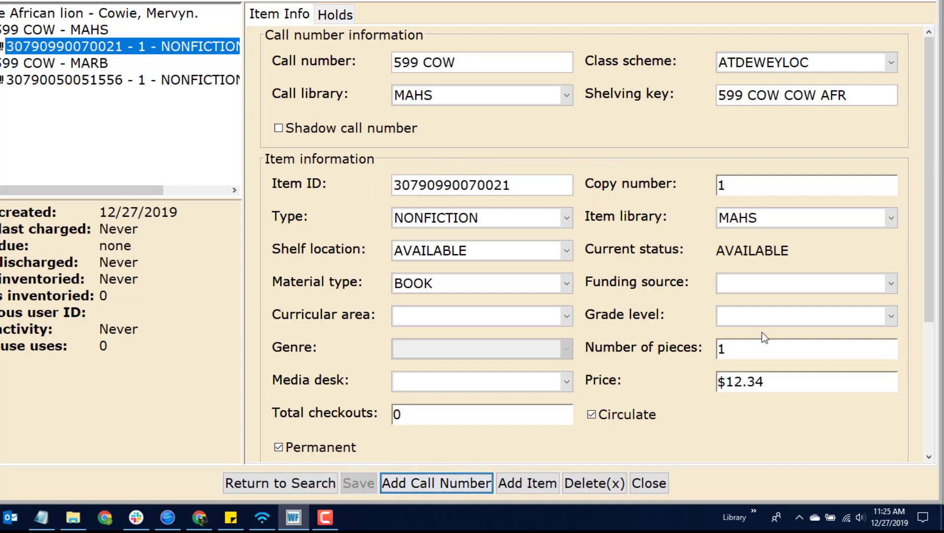
click(892, 219)
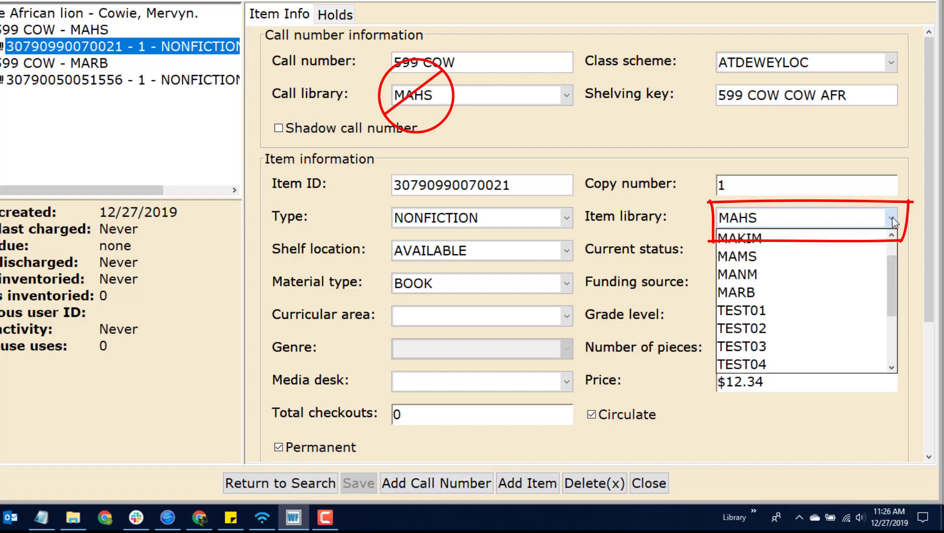
click(892, 218)
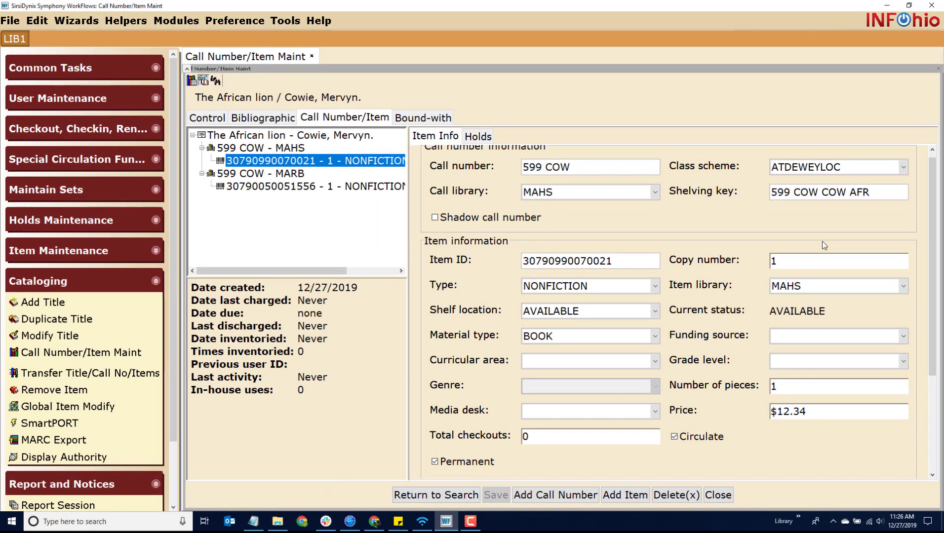
Search titles for 'dog man', find only two unrelated records, then open SmartPORT's database list.
click(428, 495)
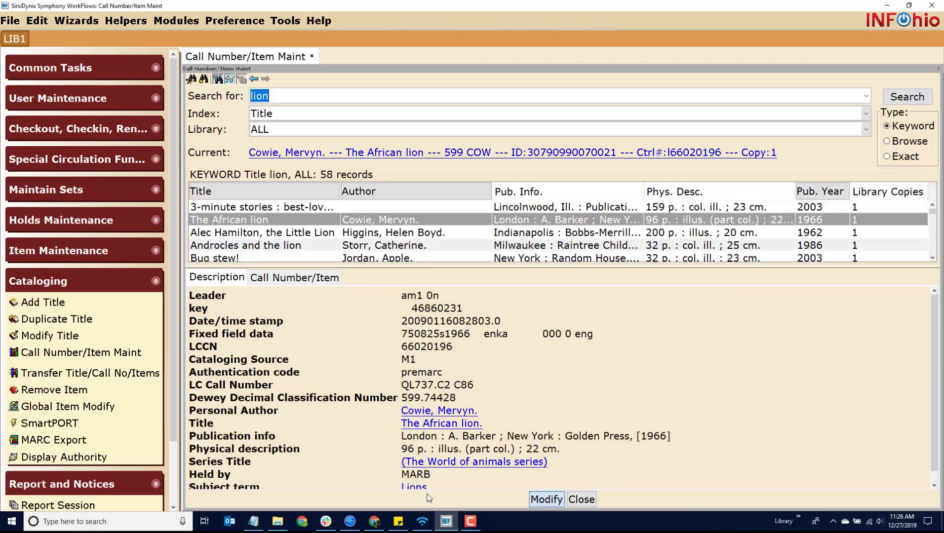
text(dog man)
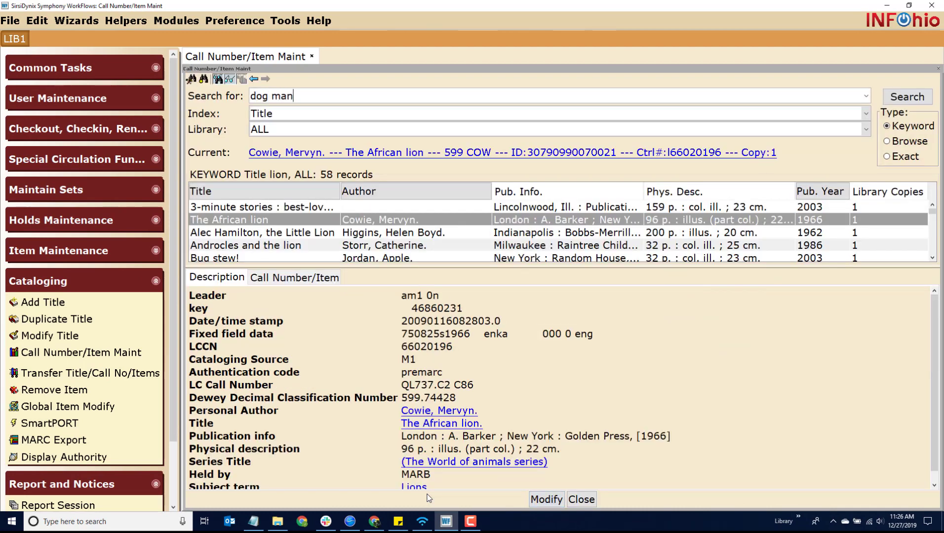
key(Return)
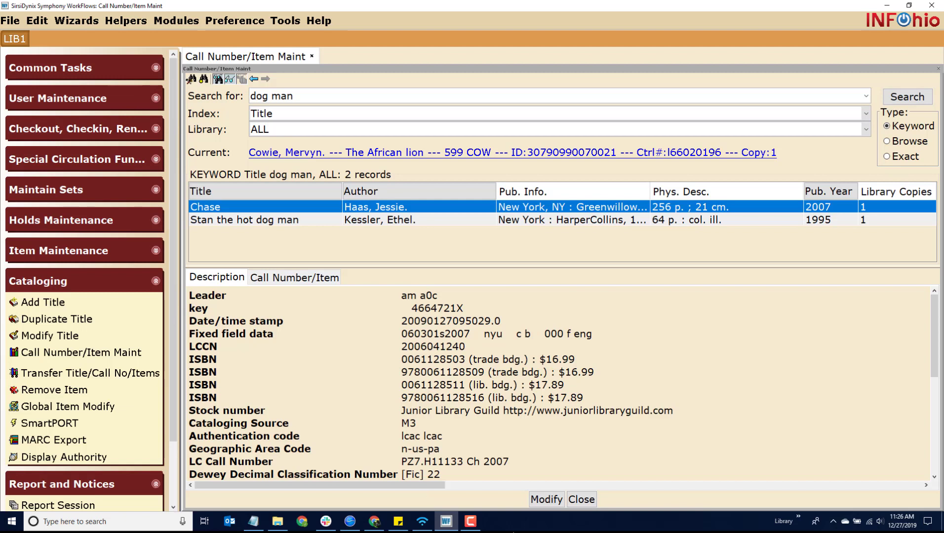
click(583, 499)
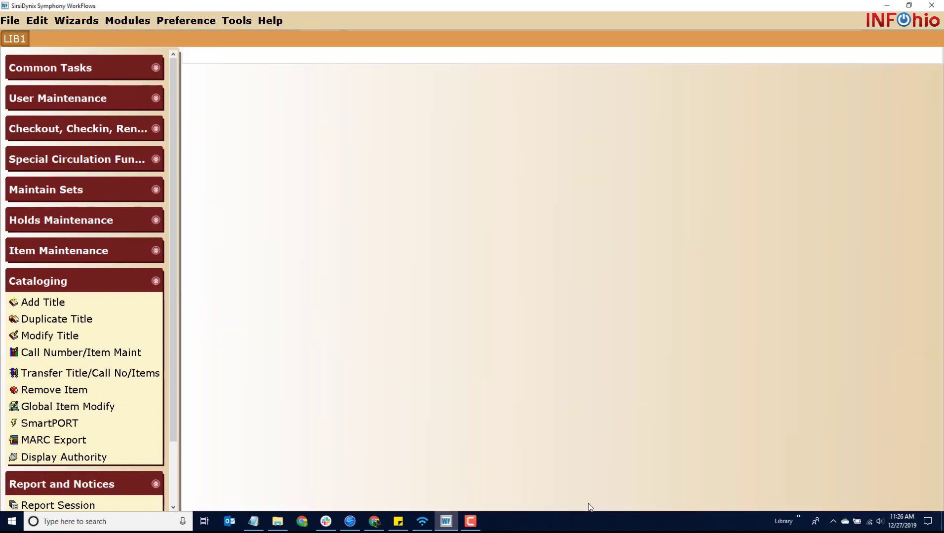
click(61, 429)
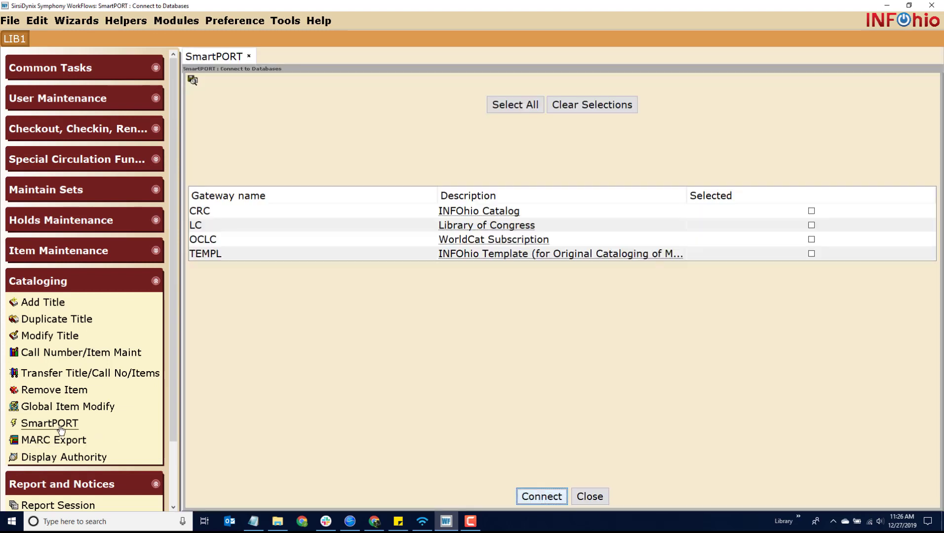
Connect SmartPORT to the INFOhio Catalog (CRC) and WorldCat (OCLC) databases.
click(812, 211)
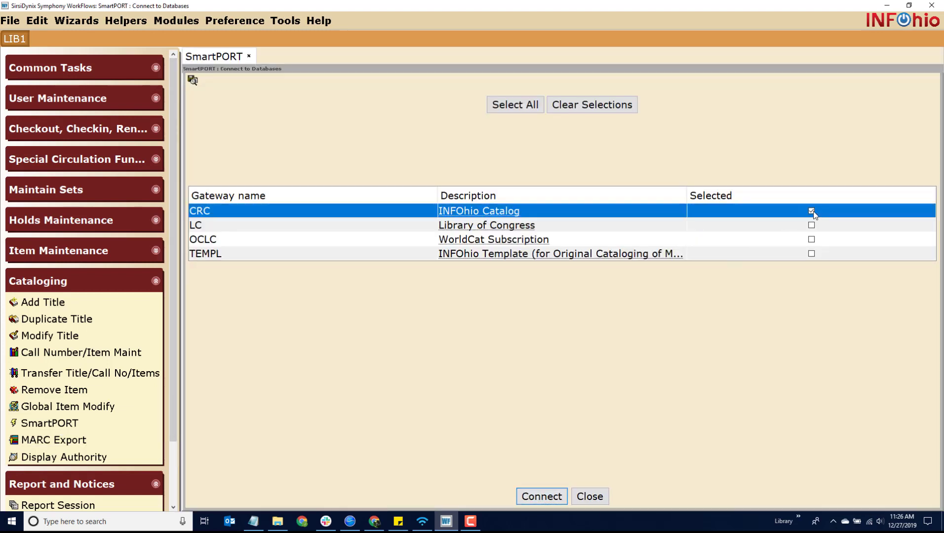
click(811, 240)
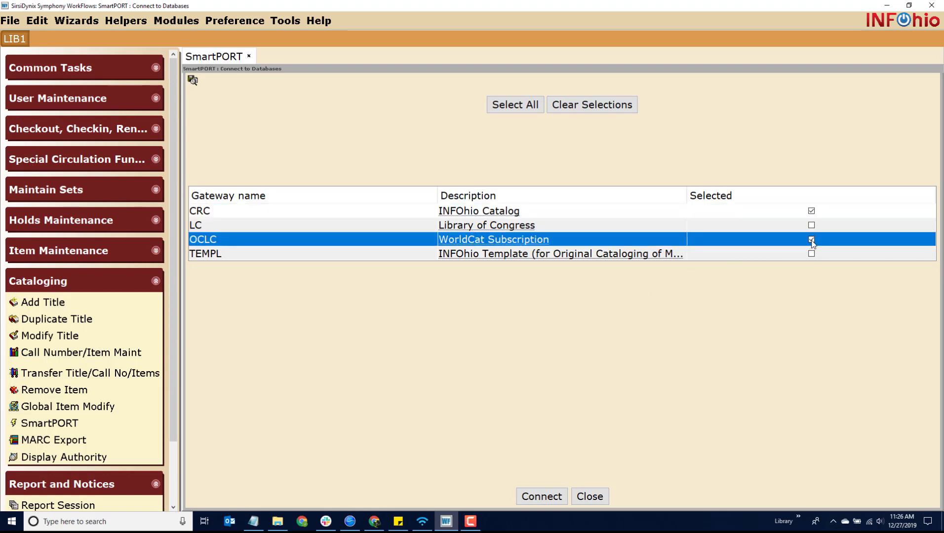
click(542, 496)
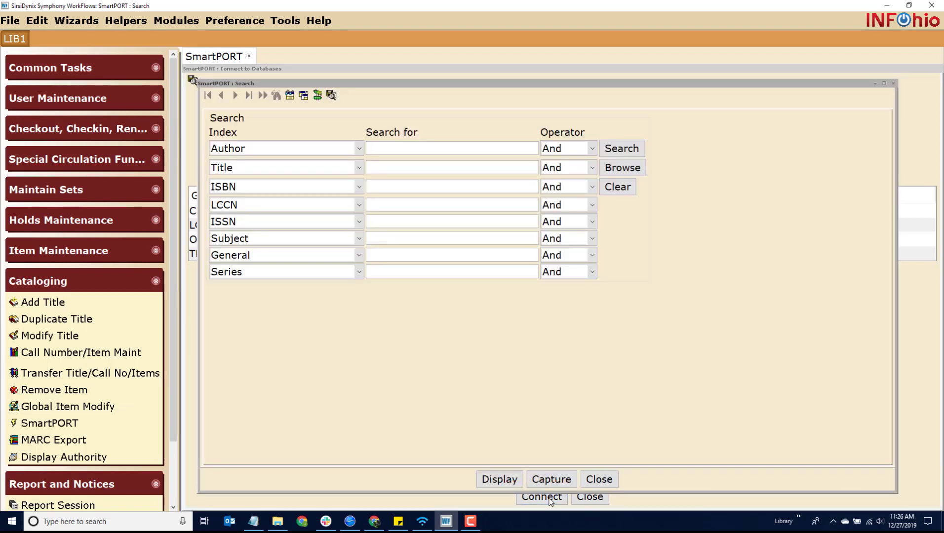
click(387, 190)
text(9780545581608)
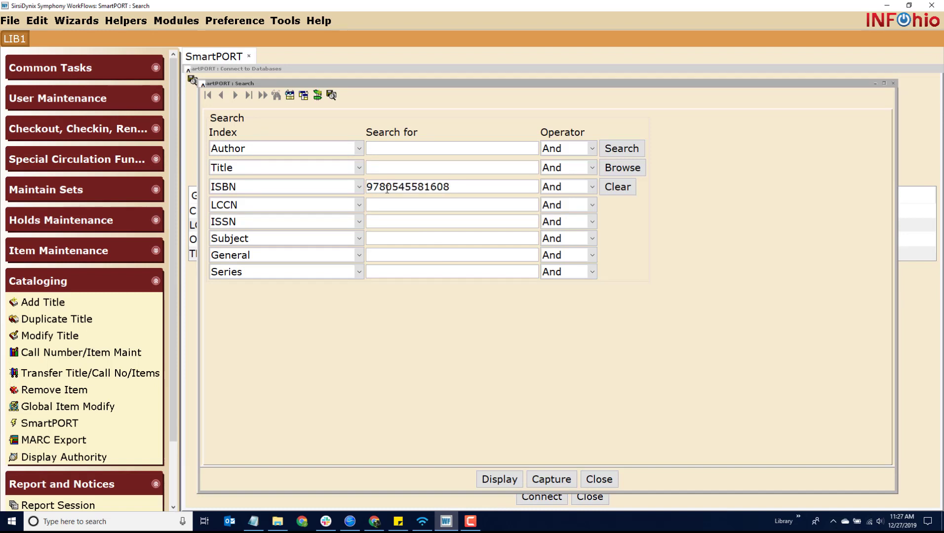
click(616, 151)
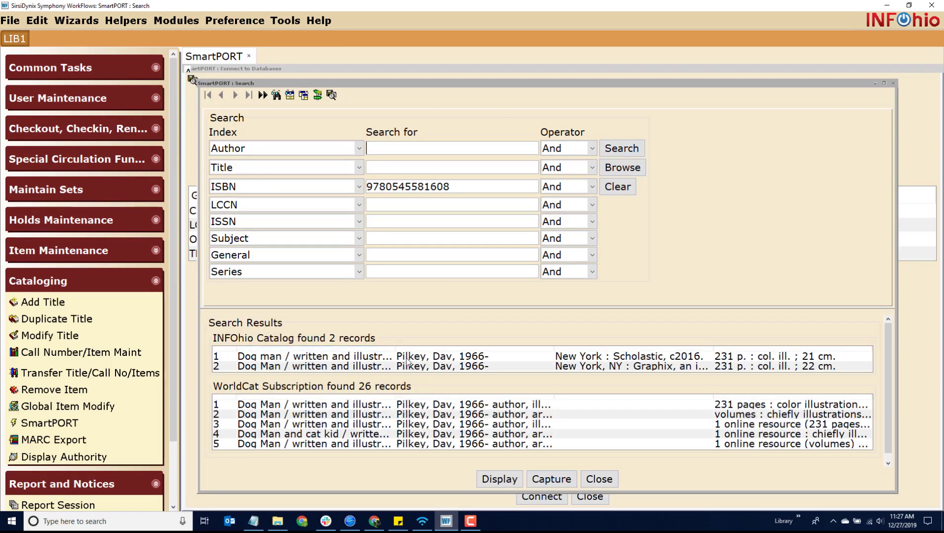
click(407, 359)
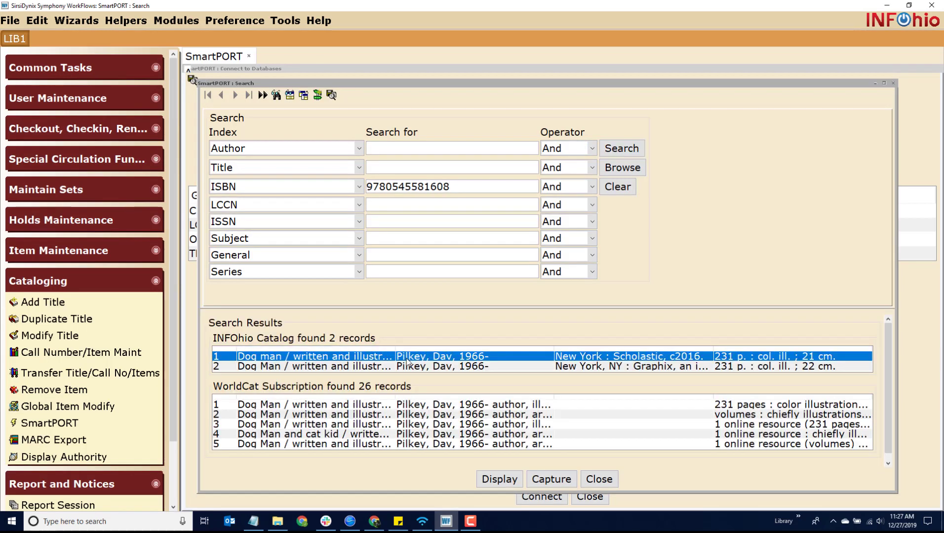
double_click(408, 361)
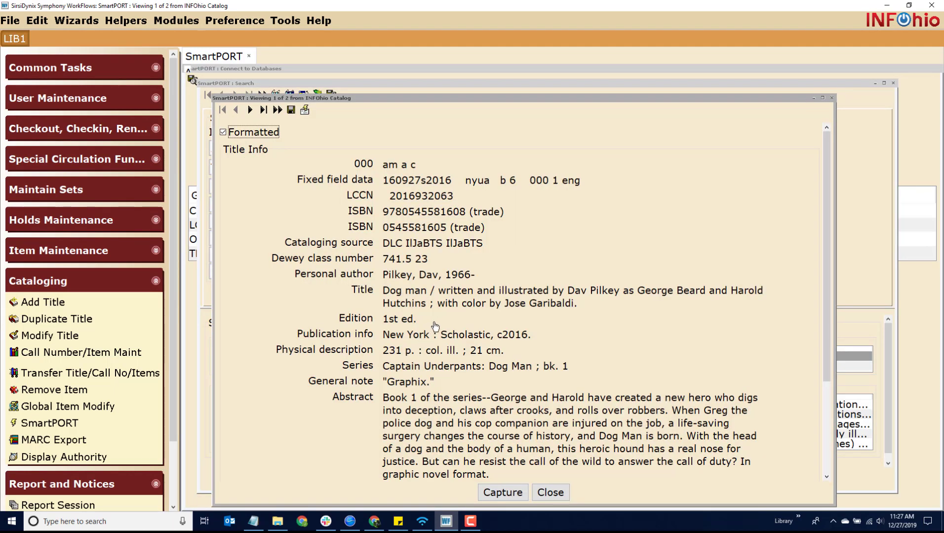
Review both INFOhio Dog Man records and bring up Capture options for the second one.
scroll(435, 326, down, 4)
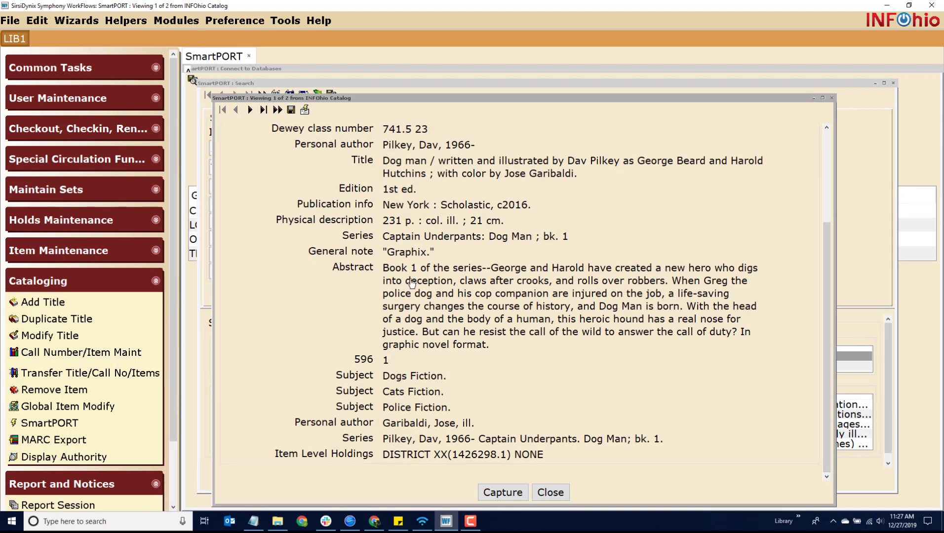
click(250, 111)
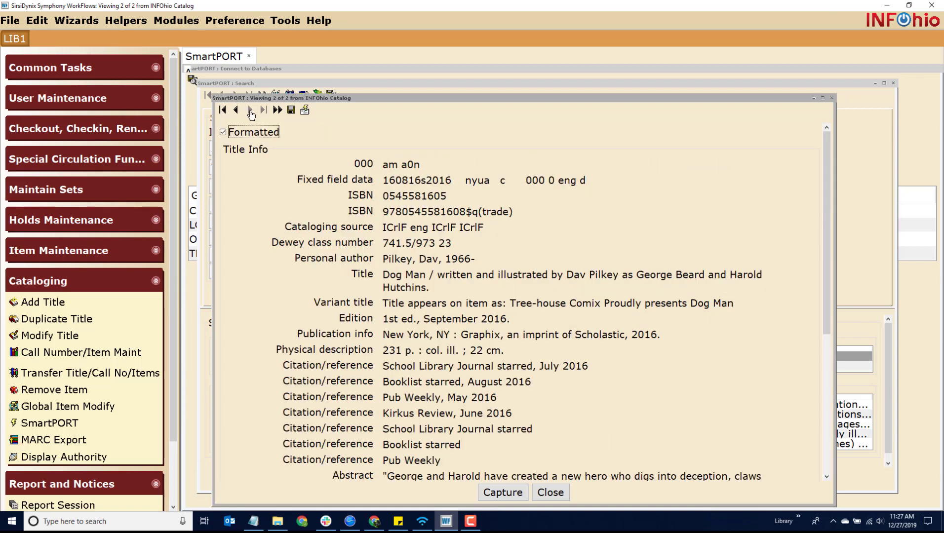
scroll(444, 259, down, 2)
scroll(444, 259, down, 5)
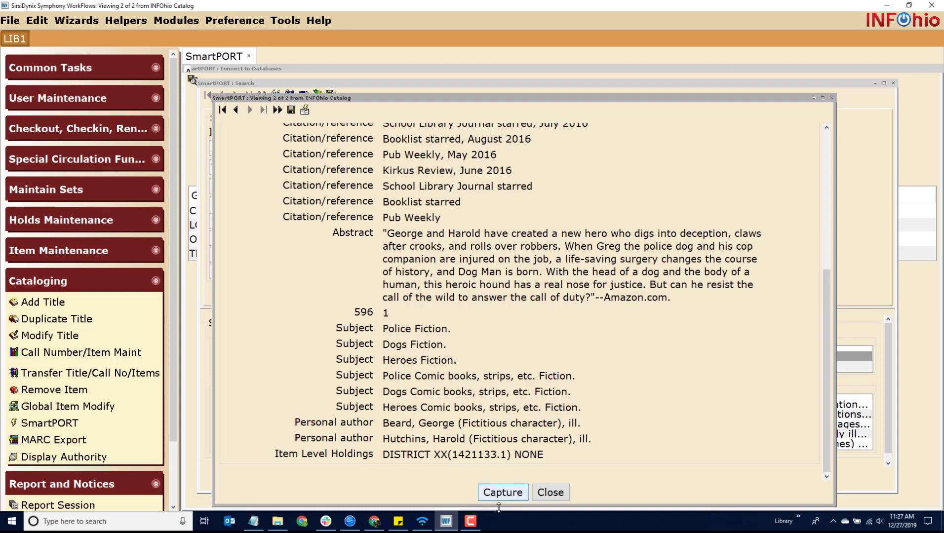
click(514, 493)
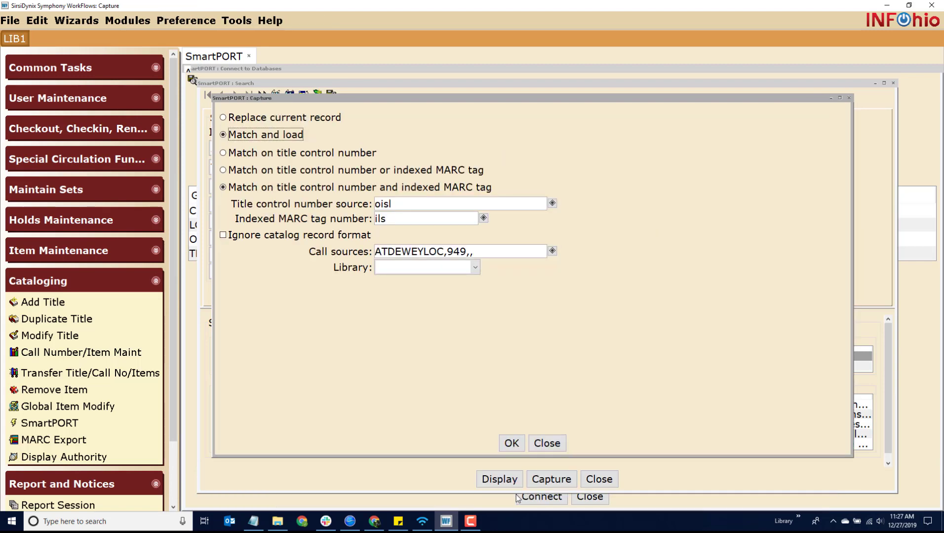
Capture the second Dog Man record for library MAHS, save it, and close back to results.
click(476, 269)
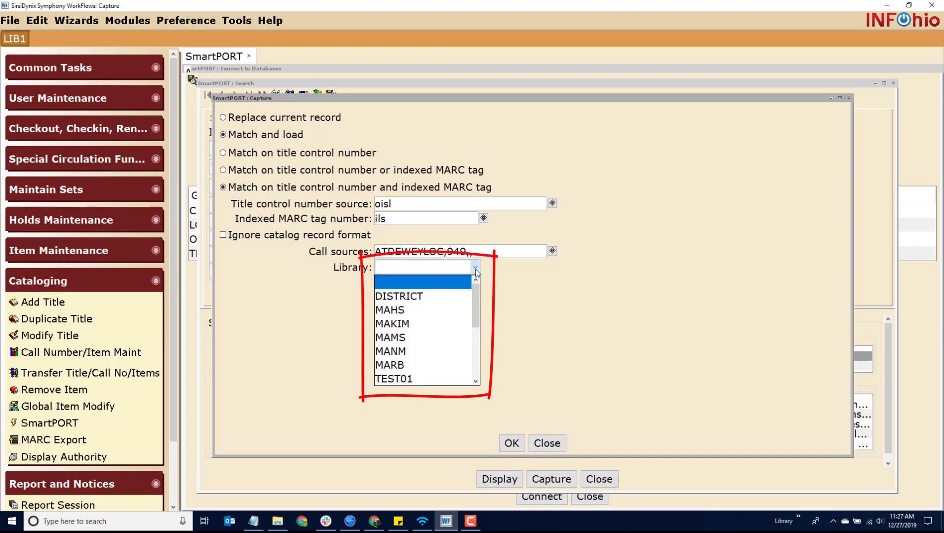
click(450, 311)
click(512, 444)
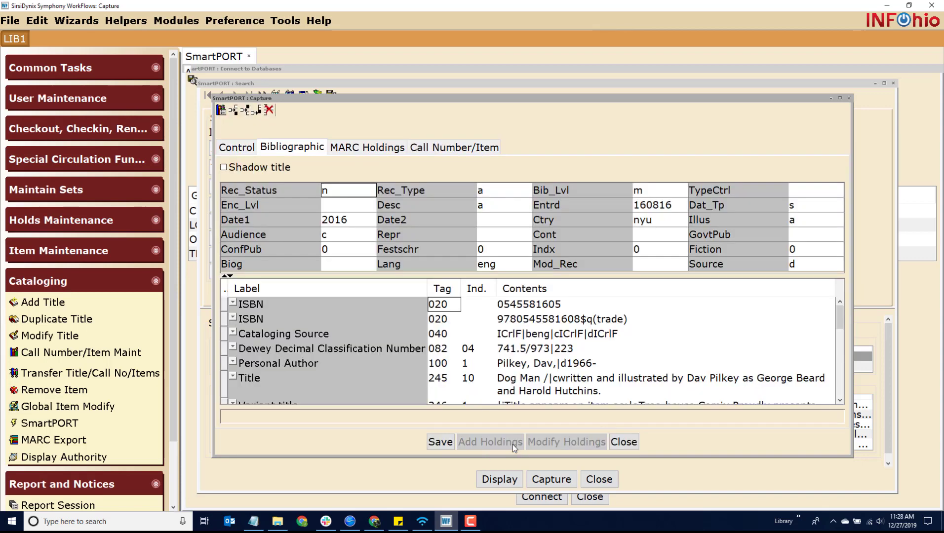
click(440, 444)
click(625, 444)
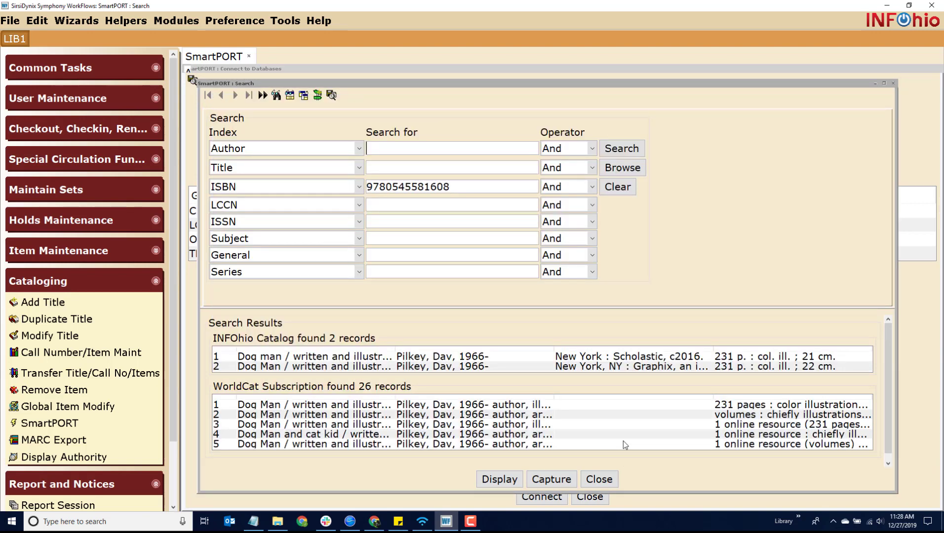
Open the current Dog Man record in Call Number/Item Maint, showing XX(62387.1) at MAHS.
click(127, 353)
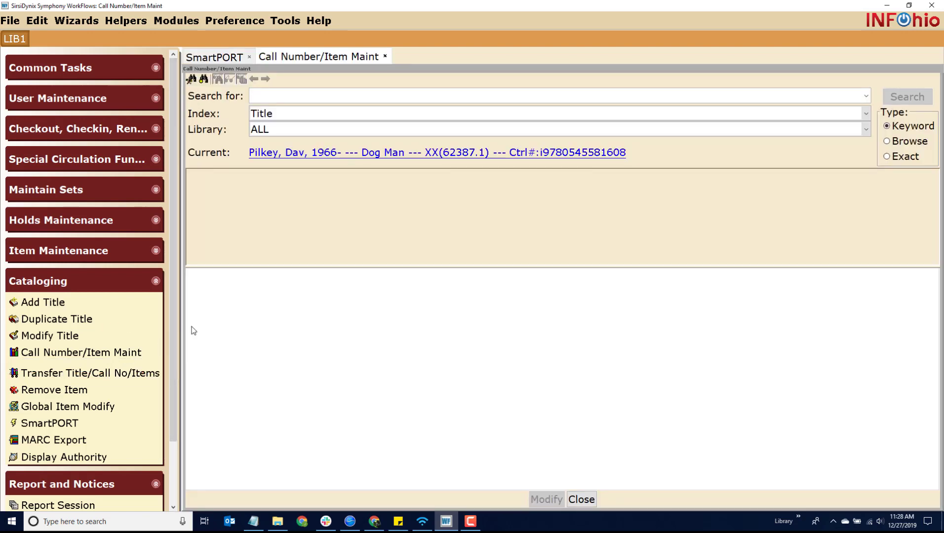
click(325, 153)
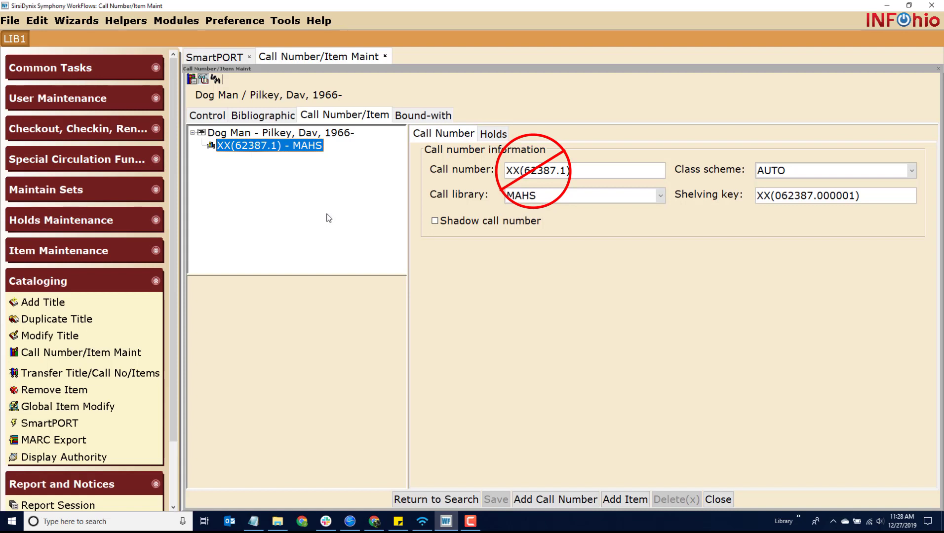
Start a new Dog Man item copy with item type FICTION.
click(614, 501)
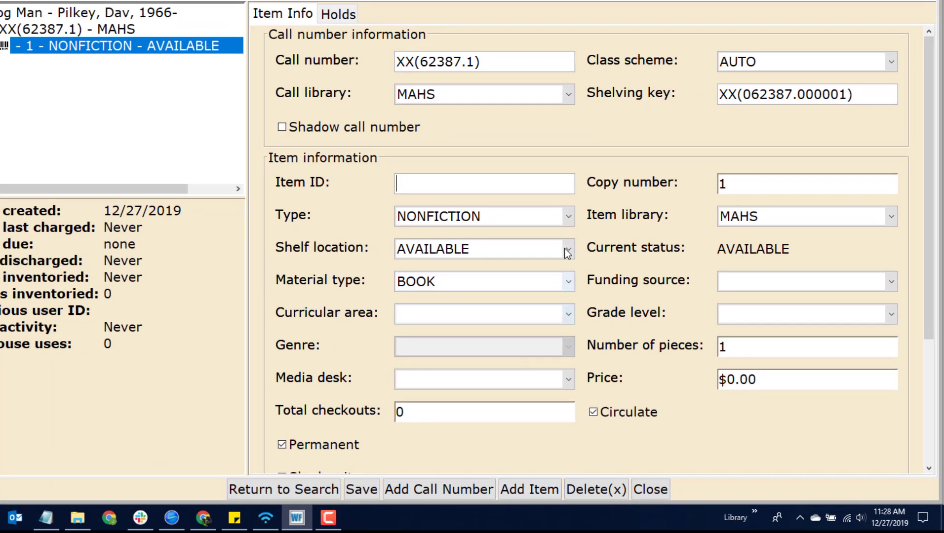
click(570, 218)
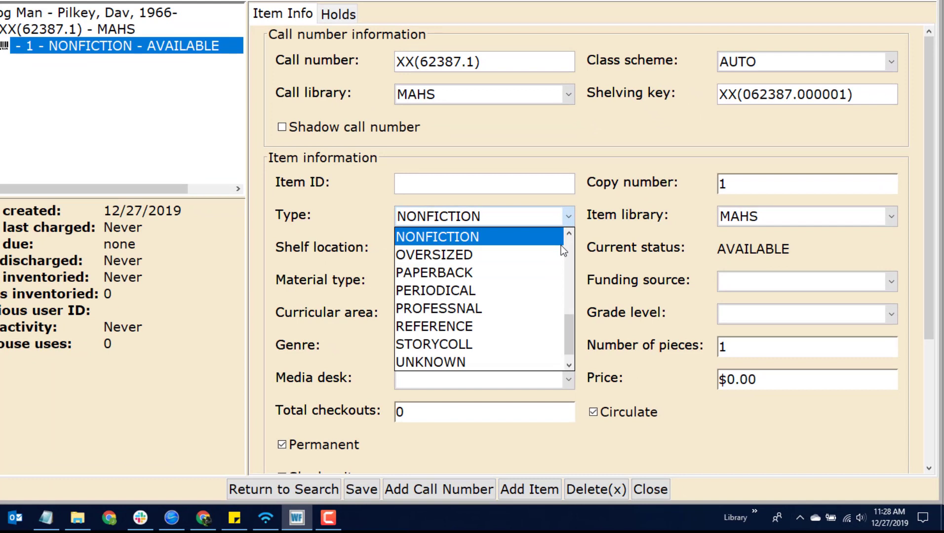
key(f)
click(538, 238)
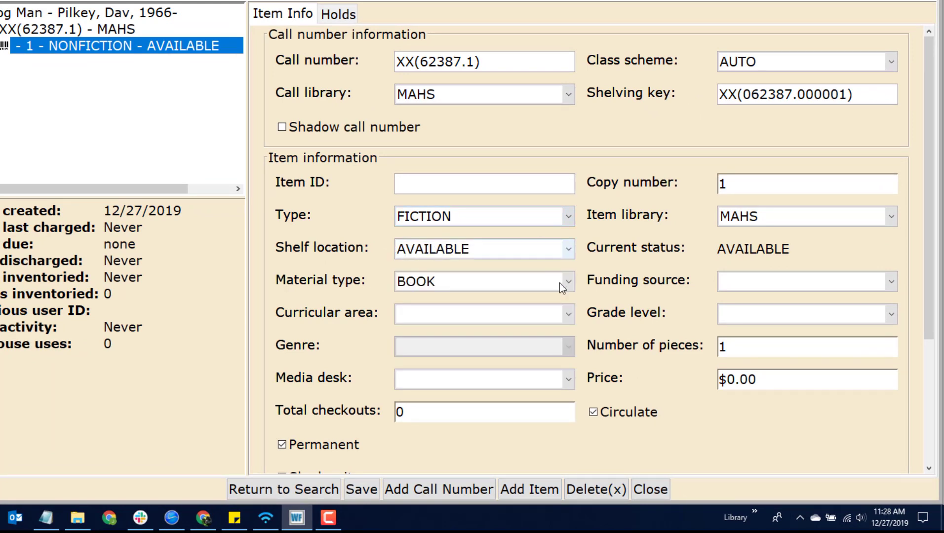
Change the item's price to 12.34.
click(729, 386)
key(Delete)
text(12)
key(Right)
key(Delete)
key(Delete)
text(34)
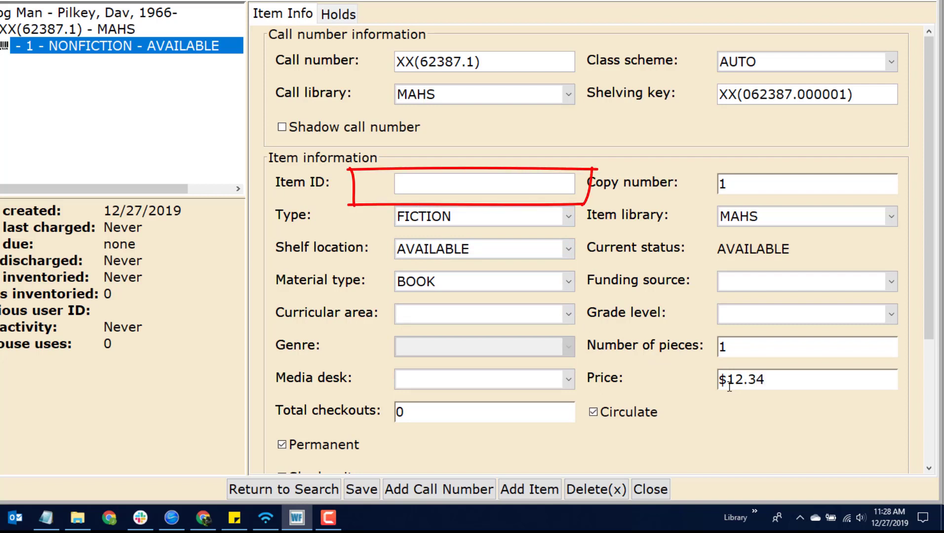
key(Return)
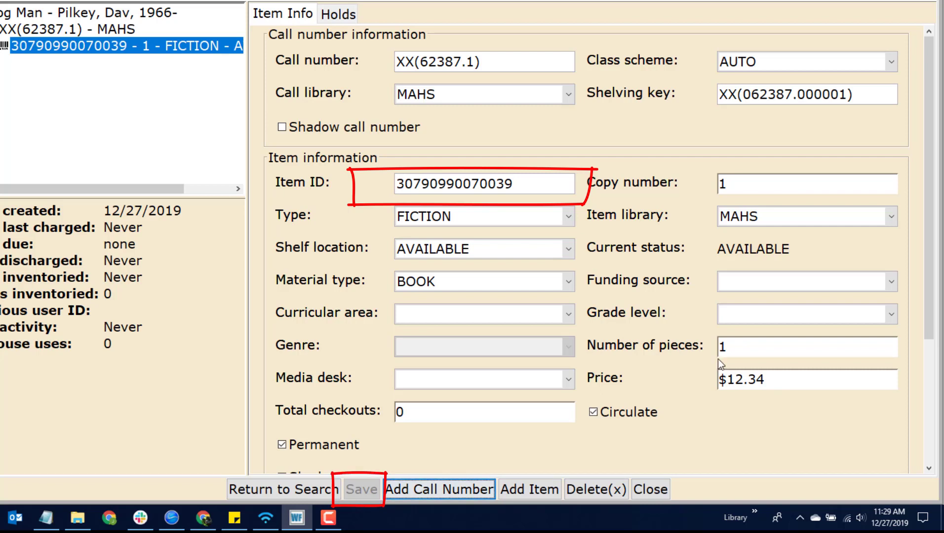
drag(496, 62, 364, 65)
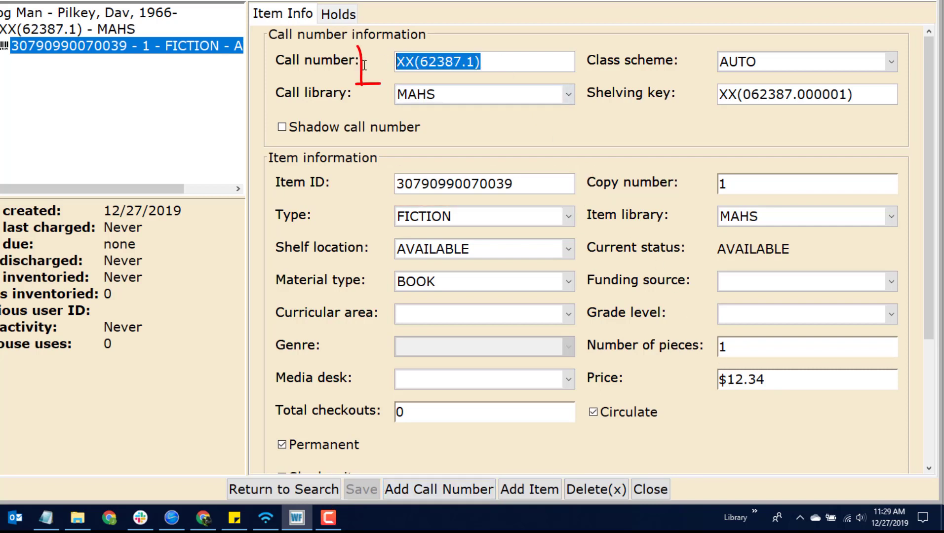
text(FIC)
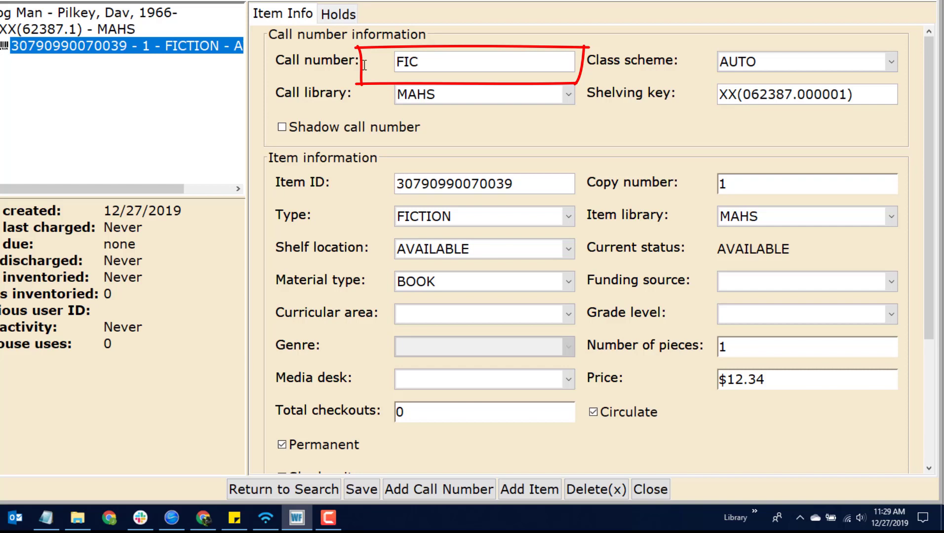
text( PIL)
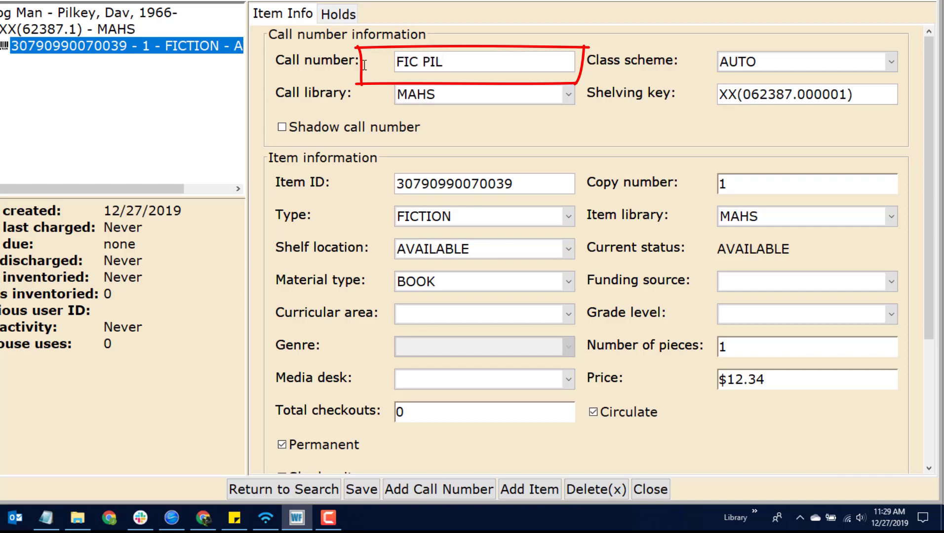